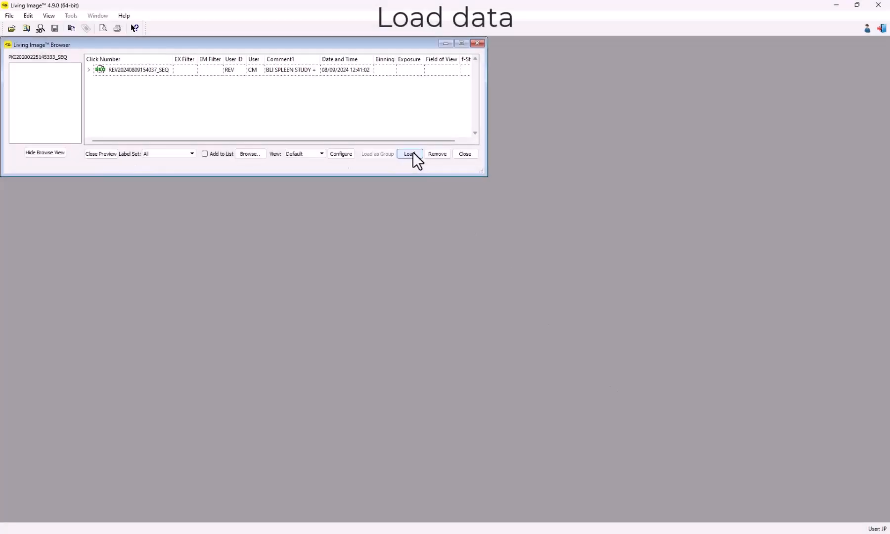
click(159, 71)
click(410, 154)
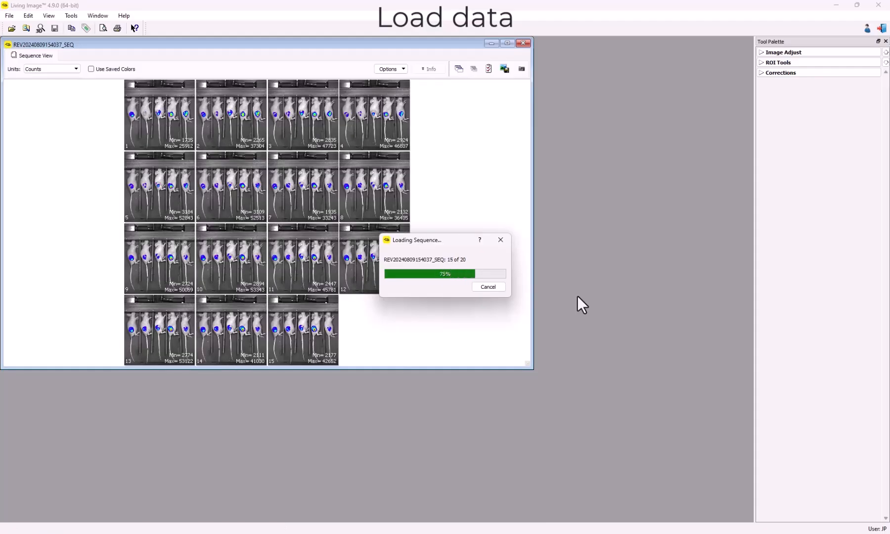
click(507, 44)
double_click(186, 139)
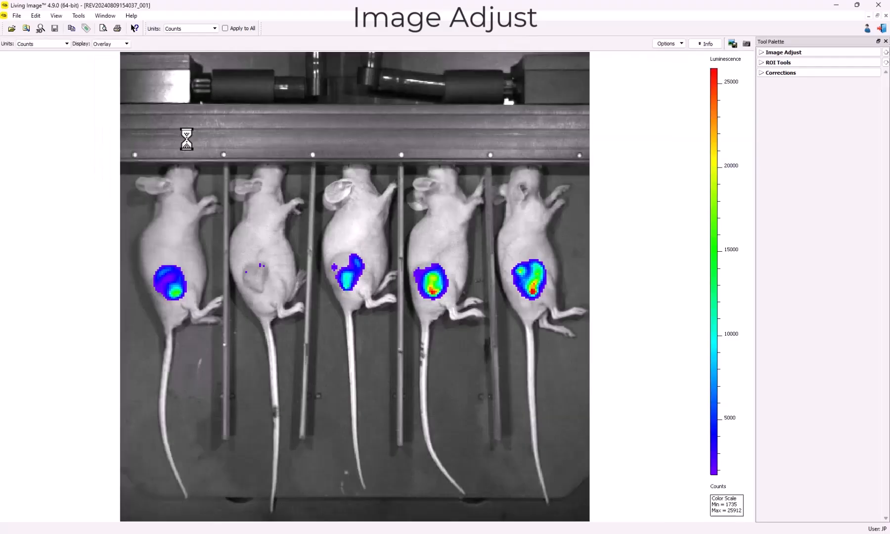
click(827, 50)
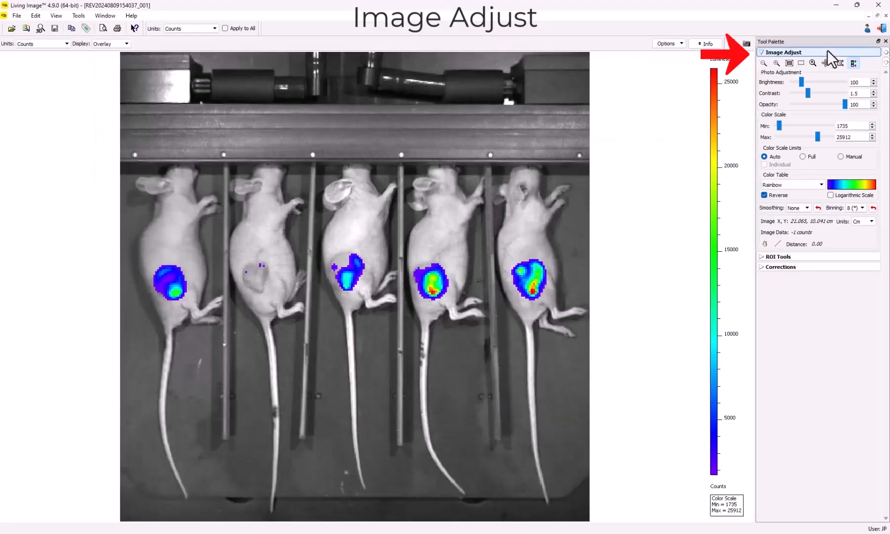
Step: Try zooming the image in and out, and enlarge the area around the first mouse
click(776, 64)
click(776, 65)
click(776, 65)
click(776, 64)
click(776, 65)
click(762, 63)
click(761, 63)
click(761, 64)
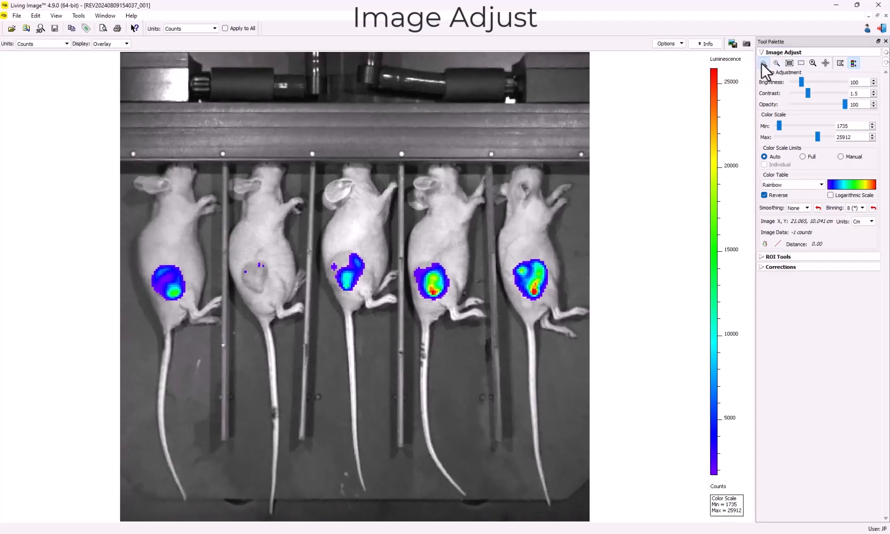
click(761, 63)
click(789, 65)
drag(135, 164, 239, 359)
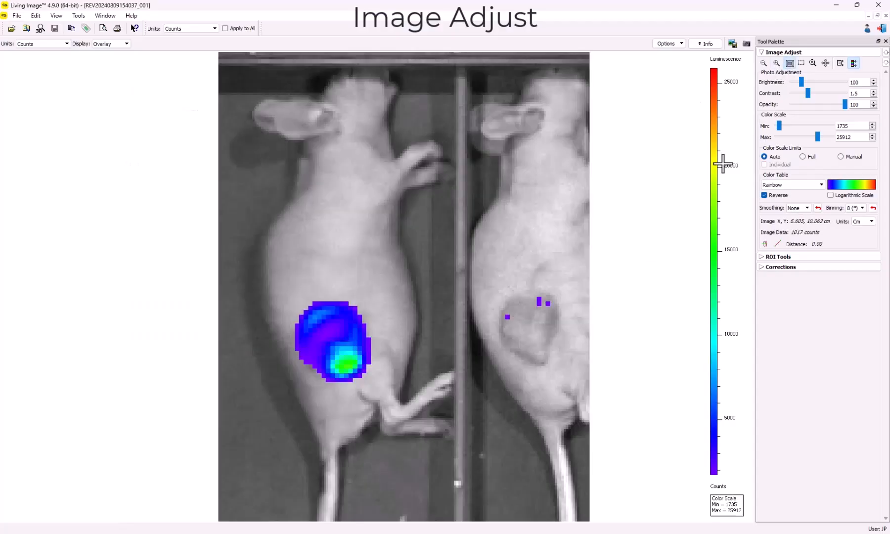
Step: Pan across the enlarged image to view the remaining mice and restore the full image view
click(824, 64)
drag(506, 198, 276, 207)
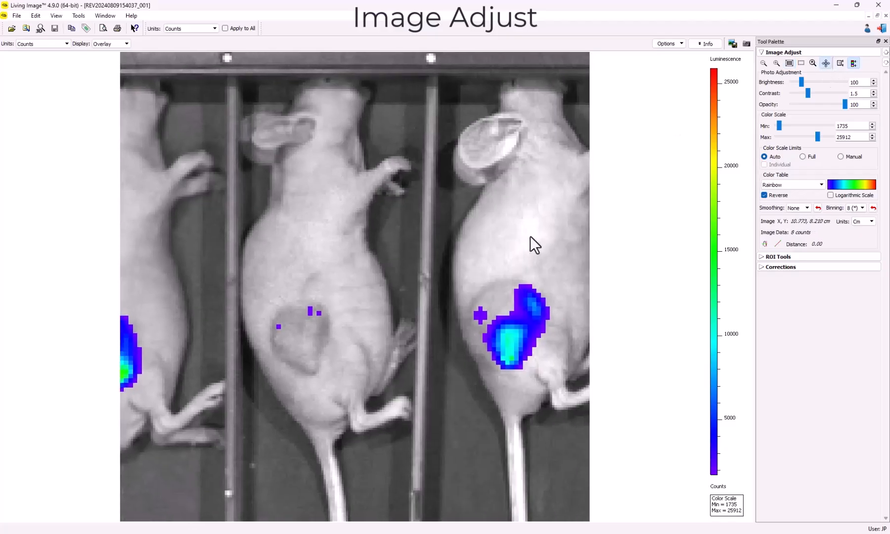
drag(542, 235, 291, 238)
drag(521, 254, 276, 264)
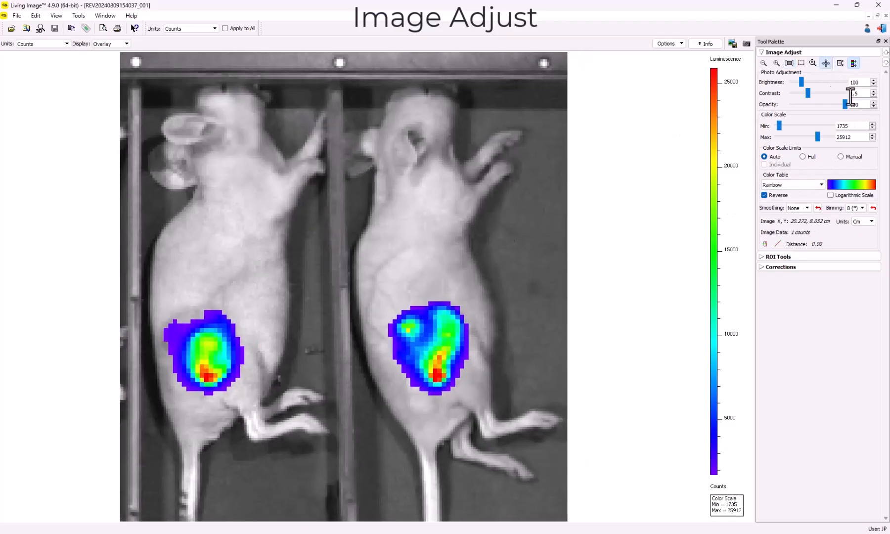
click(813, 63)
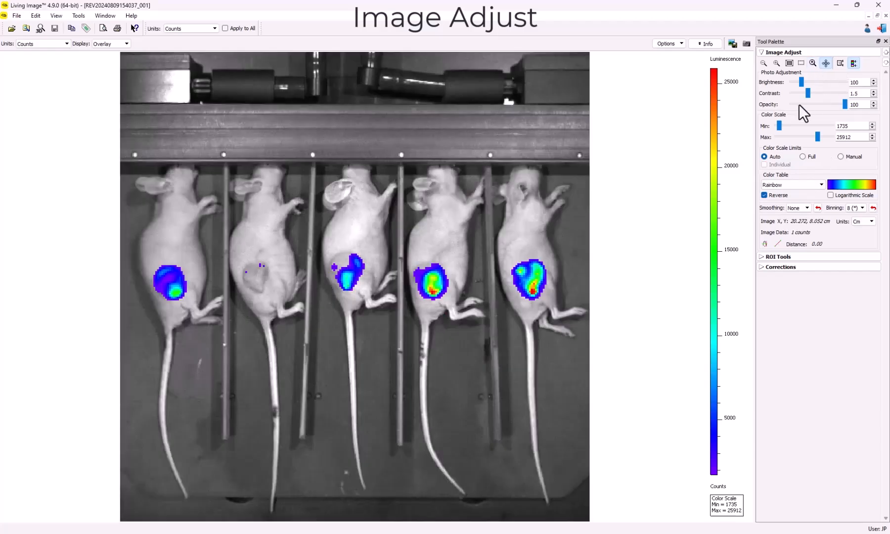
Step: Set the photo brightness to 93 and contrast to 1.4, and the color scale to minimum 600 and maximum 10742
drag(800, 87, 846, 106)
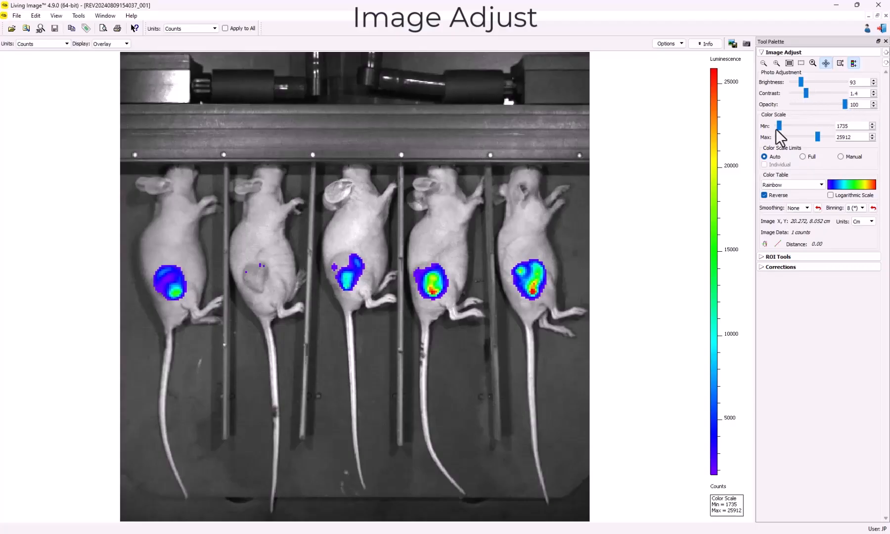
mouse_move(779, 126)
mouse_down()
mouse_move(794, 126)
mouse_move(778, 126)
mouse_up()
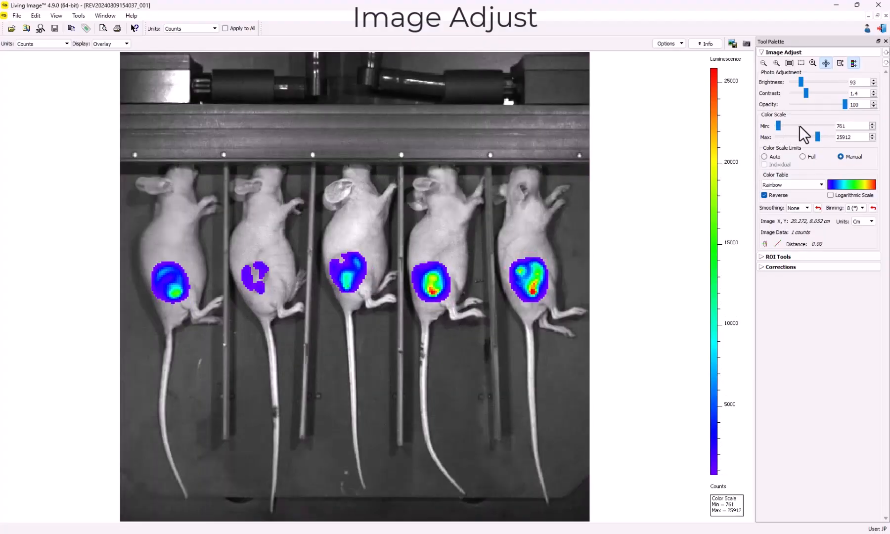
click(872, 128)
click(872, 128)
click(872, 128)
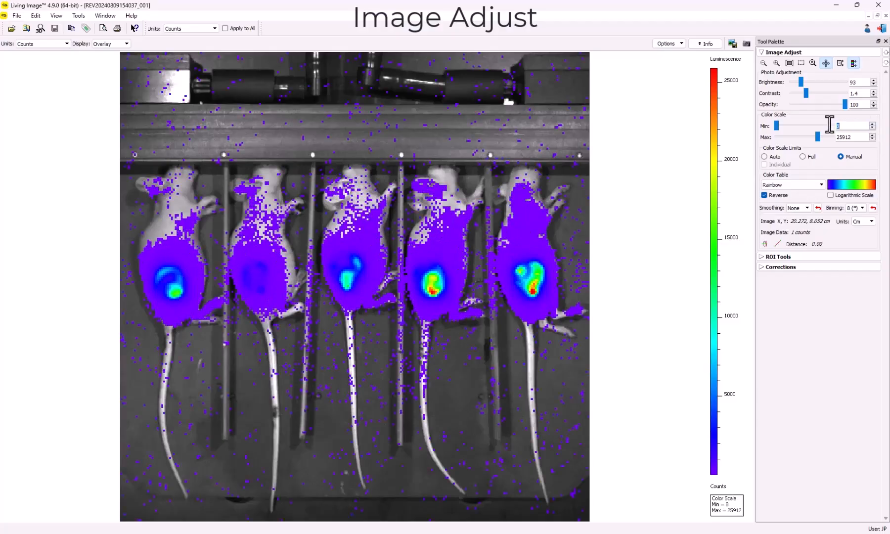
text(600)
key(Return)
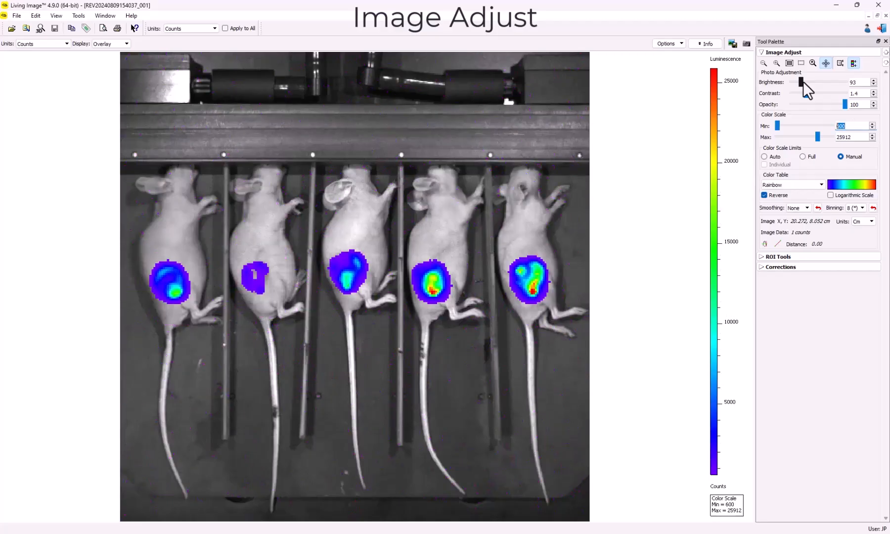
drag(817, 137, 793, 137)
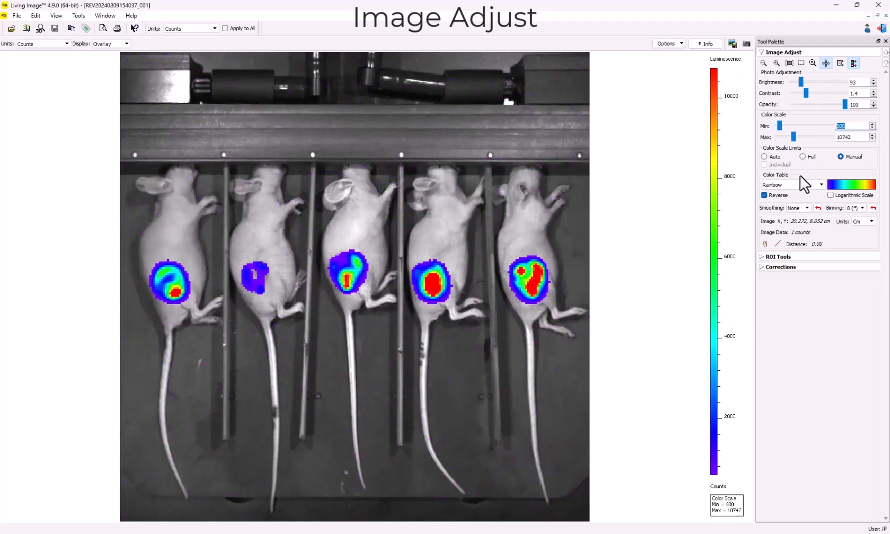
Step: Try the YellowHot and BlueRedGreen color tables and return to Rainbow
click(821, 185)
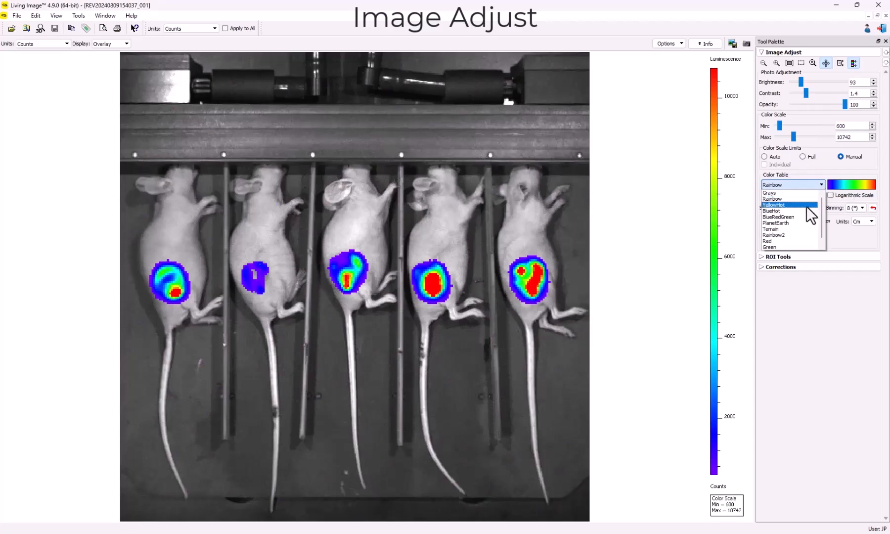
click(807, 205)
click(821, 184)
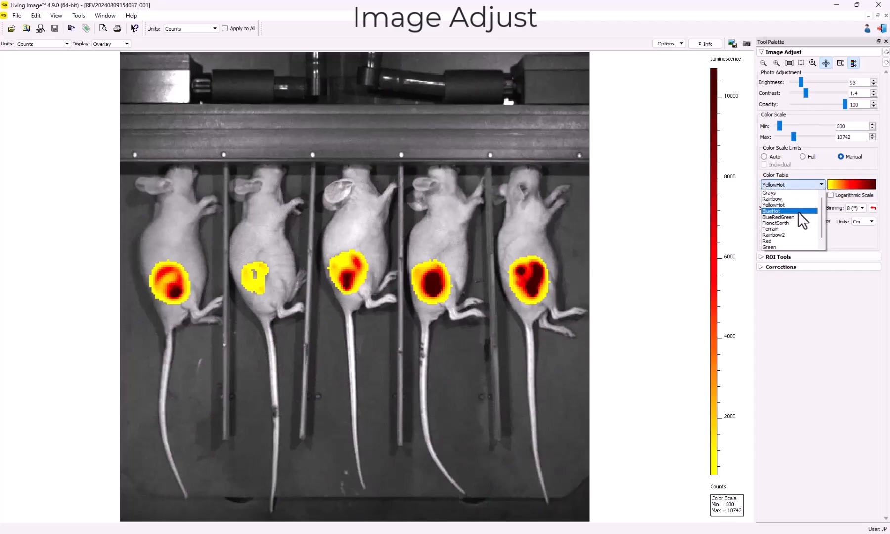
click(799, 217)
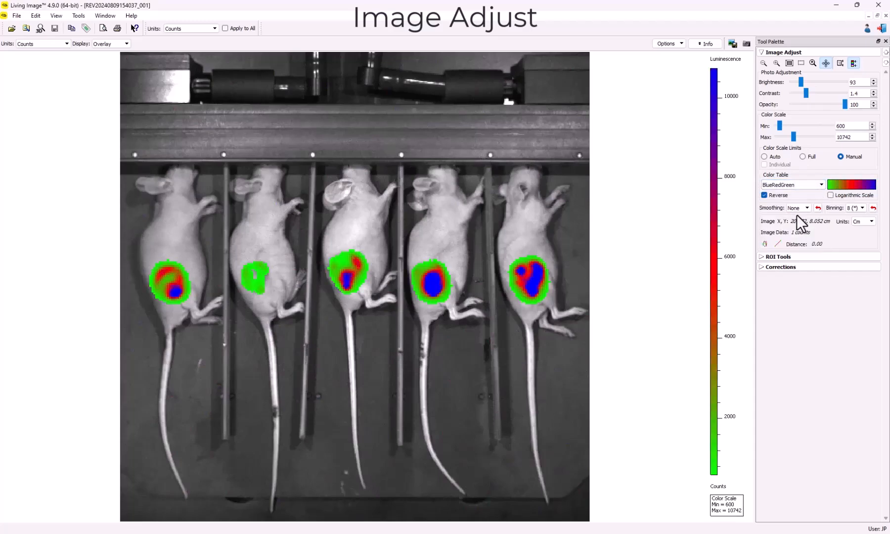
click(820, 183)
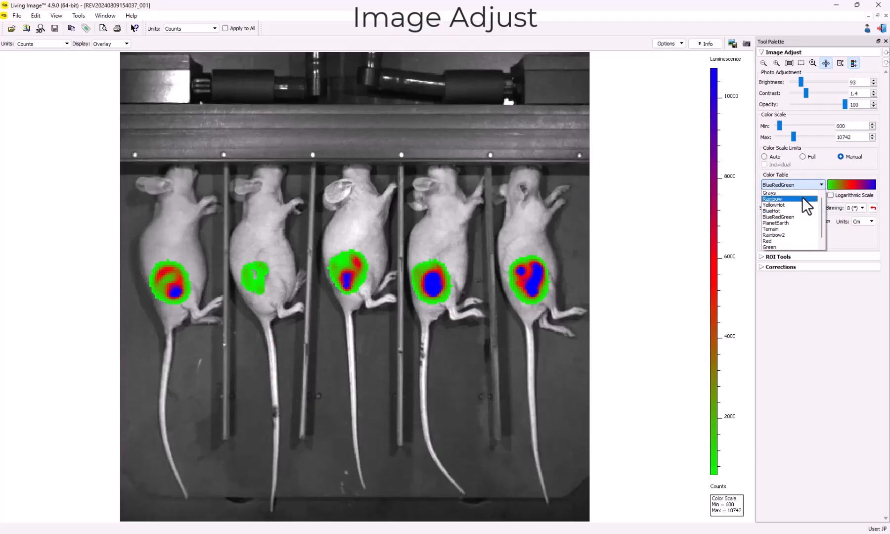
click(801, 196)
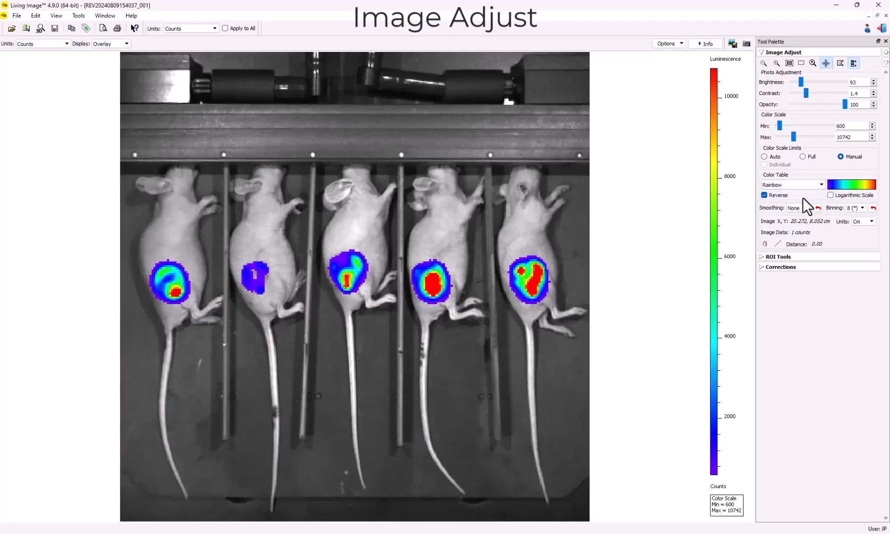
Step: Try binning levels 32, 16 and 8, and set the image binning to 2
click(862, 208)
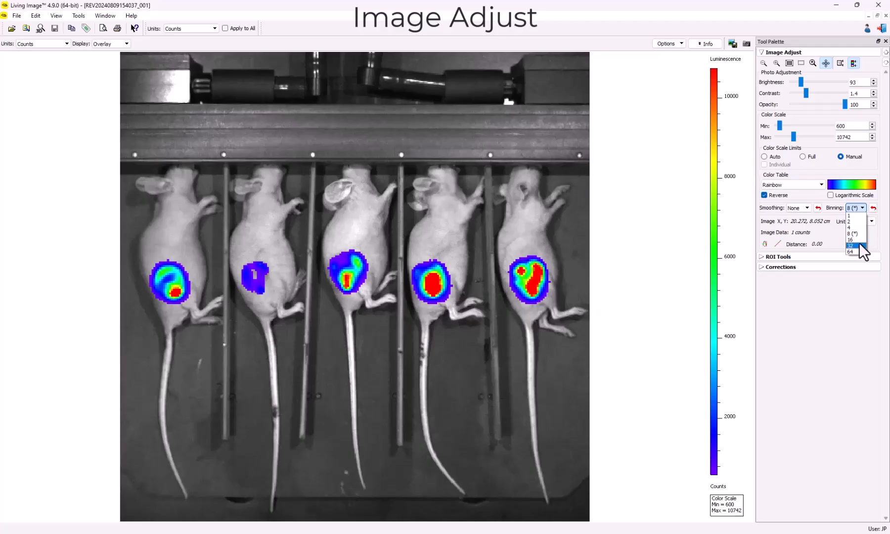
click(859, 242)
click(862, 209)
click(863, 239)
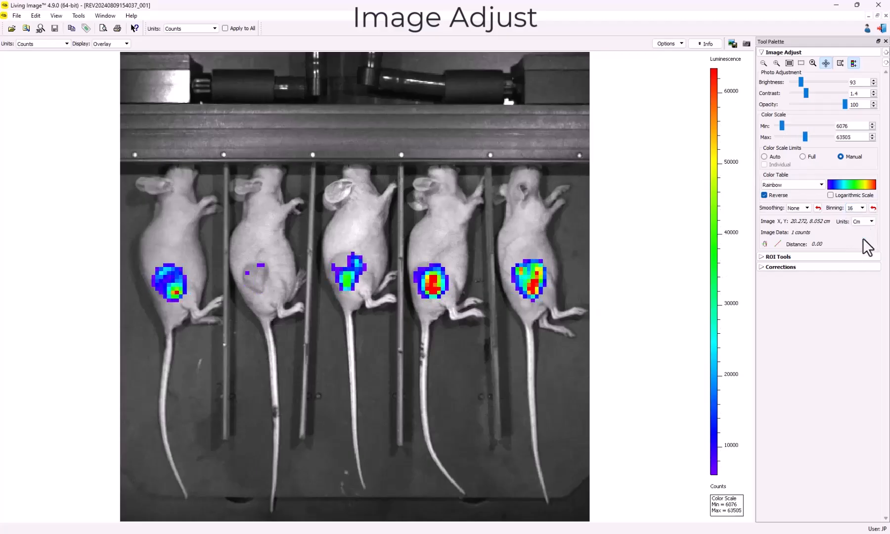
click(861, 208)
click(864, 232)
click(862, 208)
click(863, 221)
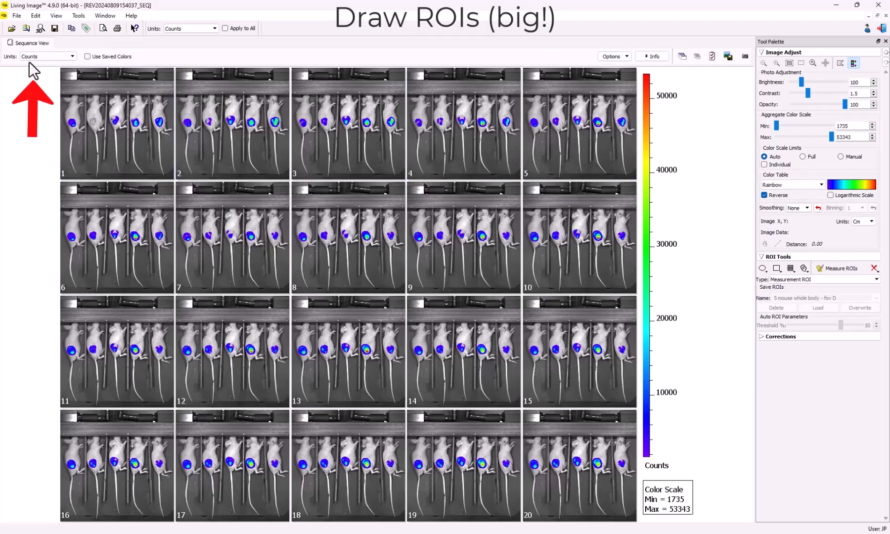
Step: Set the sequence units to Radiance (Photons) and open the first image
click(29, 57)
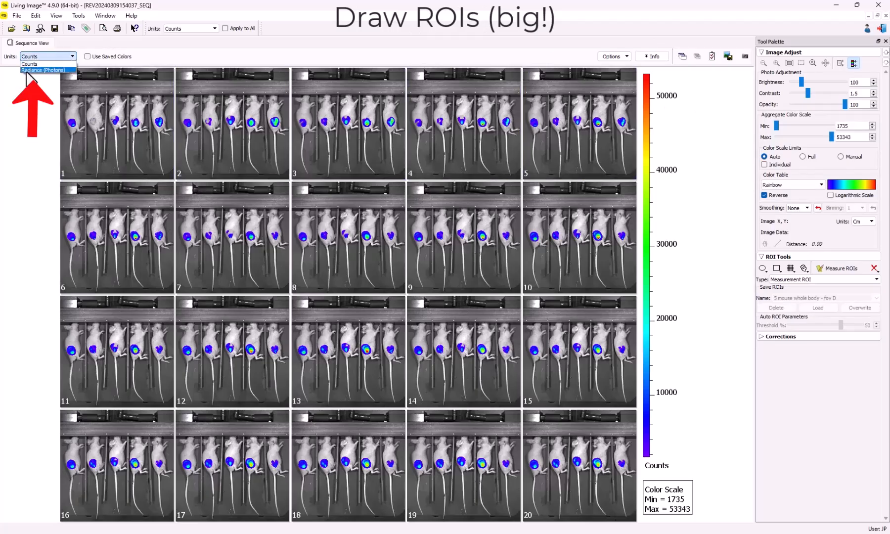
click(28, 70)
click(96, 146)
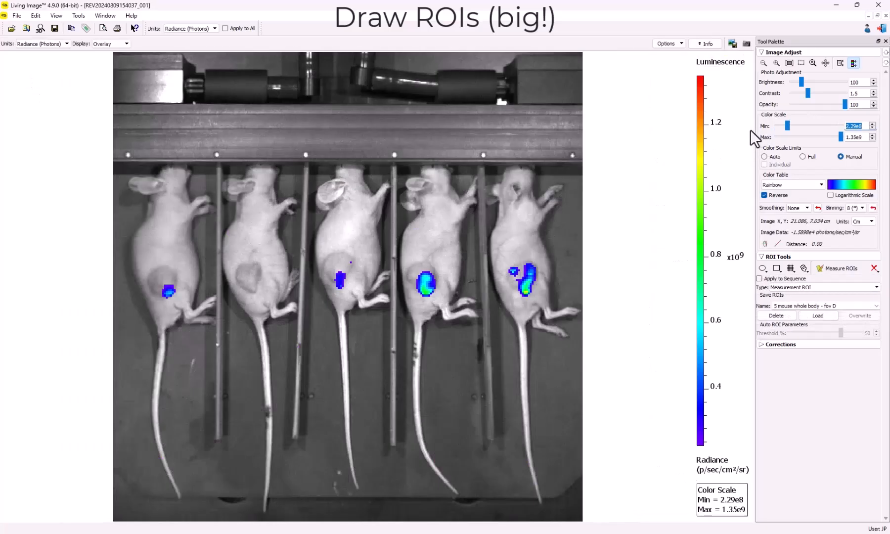
Step: Add one circular measurement ROI and fit it tightly around the first mouse's luminescent spot
click(774, 52)
click(762, 75)
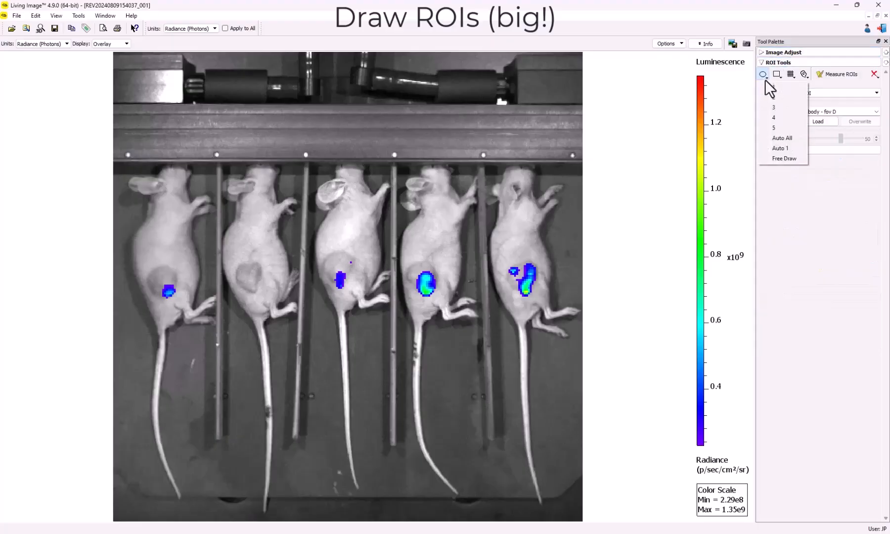
click(773, 86)
click(196, 248)
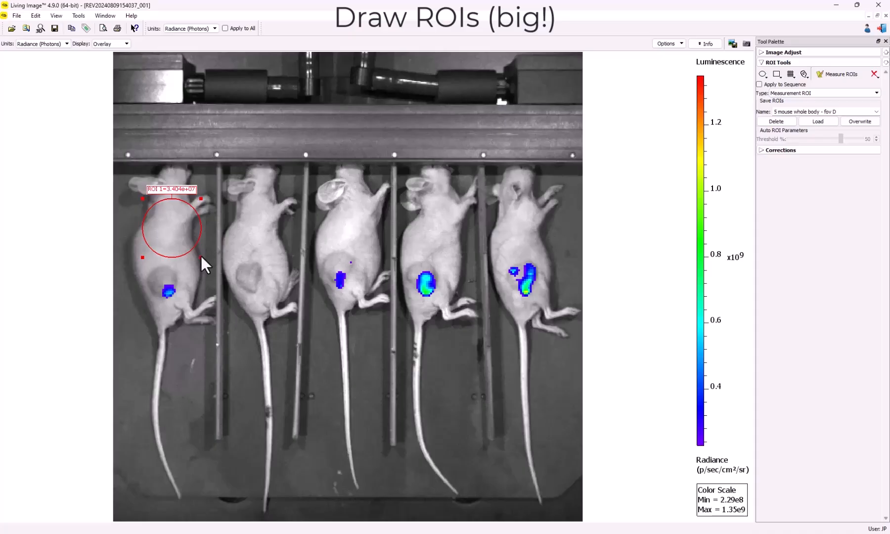
drag(200, 258, 177, 292)
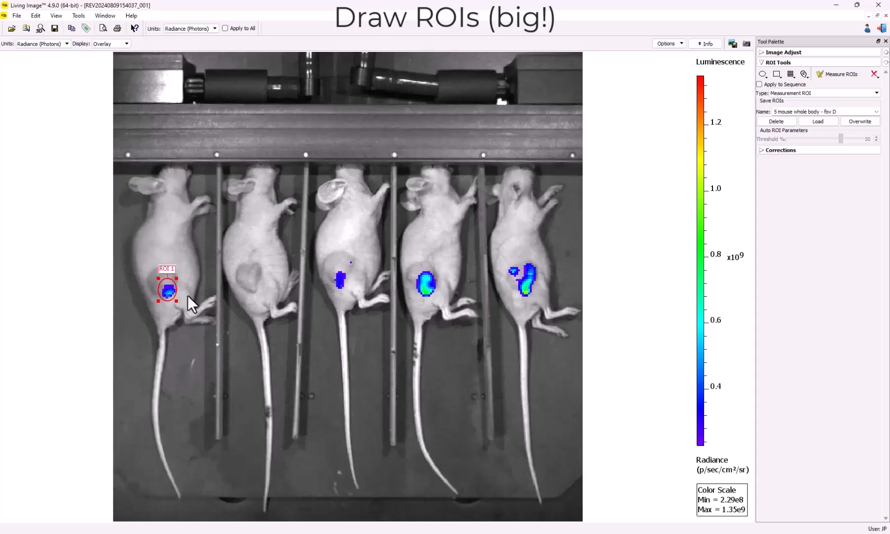
Step: Add a second circular ROI and enlarge it to surround the first mouse's lower body
click(767, 73)
click(768, 90)
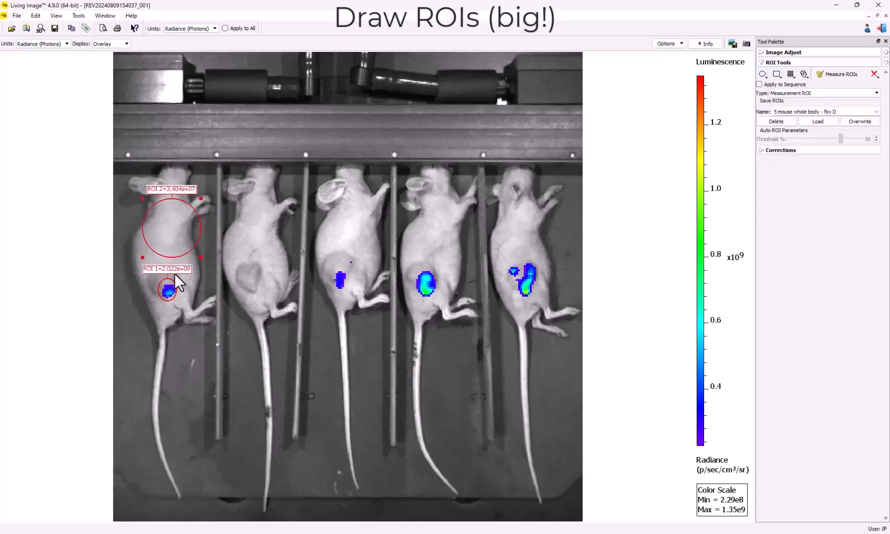
drag(198, 228, 207, 341)
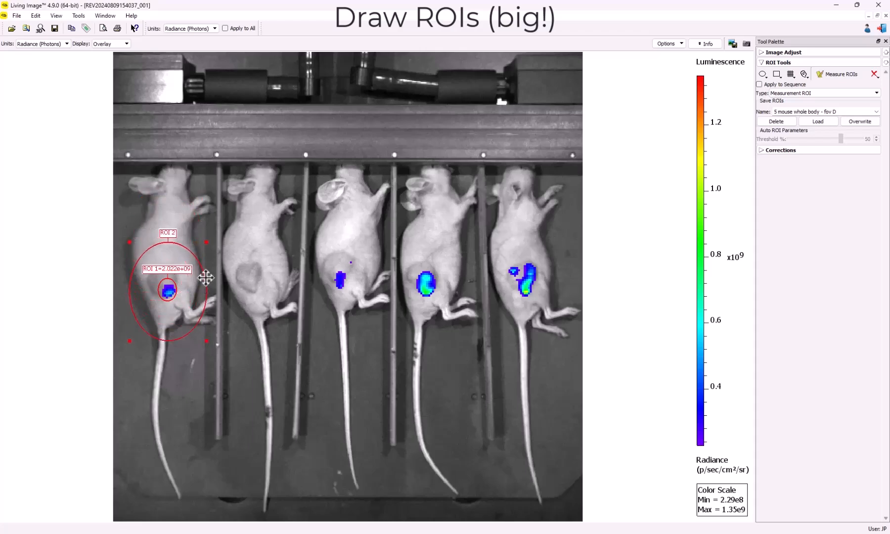
Step: Add a rectangular ROI enclosing the first mouse's whole body and select Radiance (Photons) as the image units
click(781, 71)
click(781, 82)
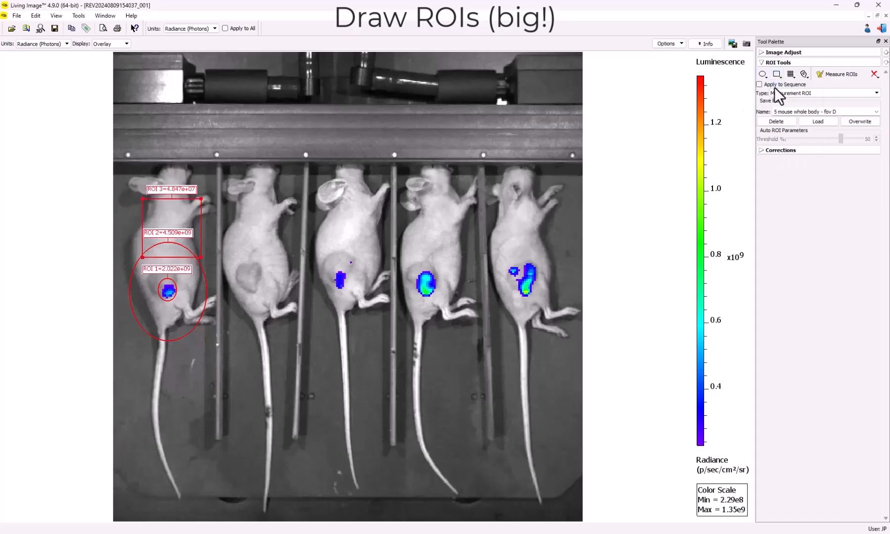
drag(205, 220, 182, 182)
drag(183, 225, 213, 342)
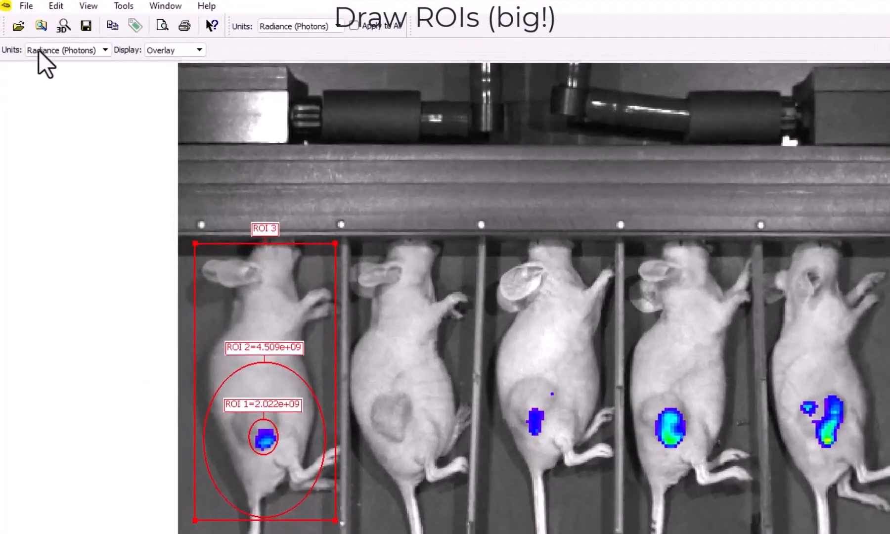
click(99, 54)
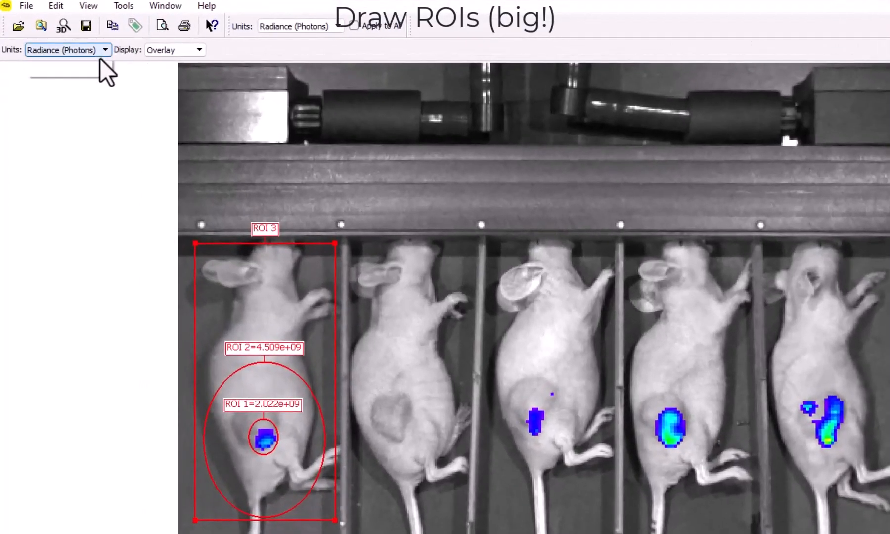
click(93, 69)
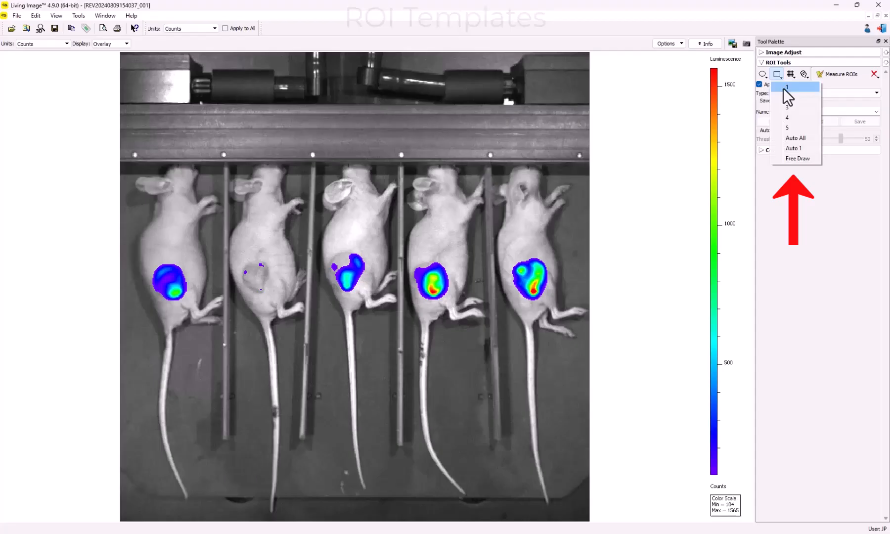
Step: Add one rectangular ROI with Apply to Sequence enabled and fit it around the first mouse's whole body
click(783, 88)
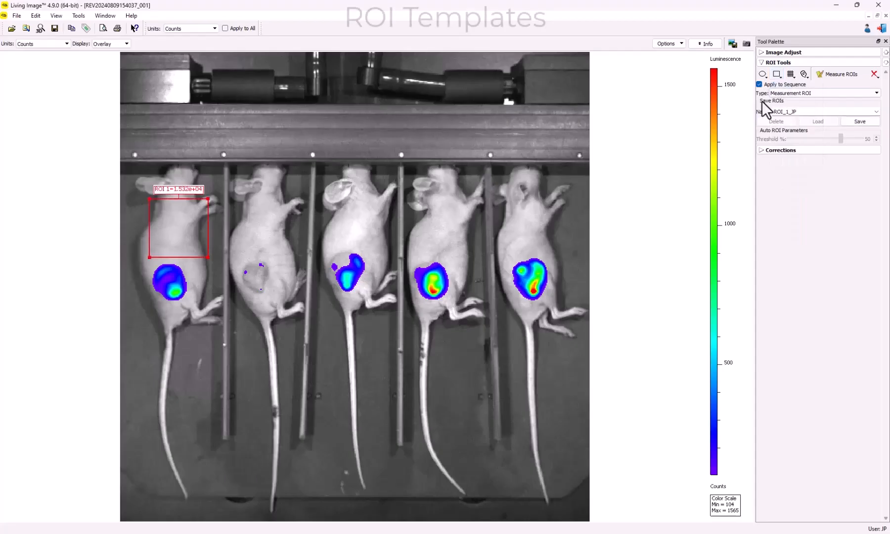
drag(199, 254, 167, 220)
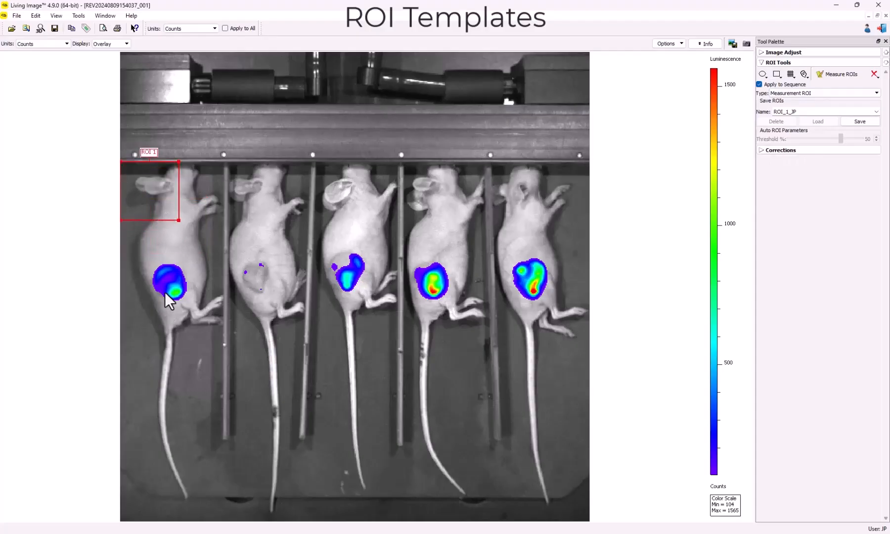
drag(178, 220, 589, 310)
Step: Copy the first mouse's rectangular ROI and paste it over each of the other four mice
right_click(219, 332)
click(247, 361)
right_click(220, 331)
click(247, 411)
right_click(313, 321)
click(351, 405)
right_click(402, 321)
click(427, 401)
right_click(493, 311)
click(527, 390)
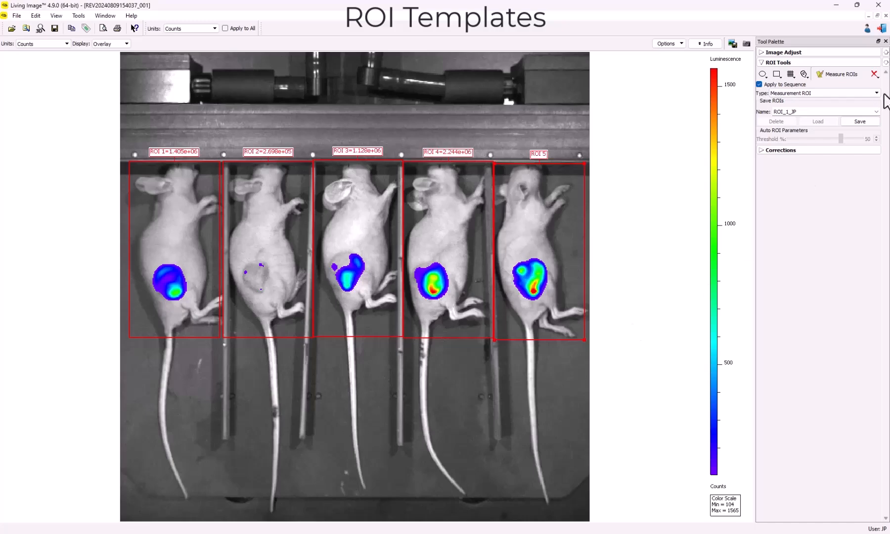
Step: Save the five whole-body ROIs as a template named "5 mouse whole body - fov D"
double_click(786, 111)
text(5 mouse whole body - fov D)
click(849, 123)
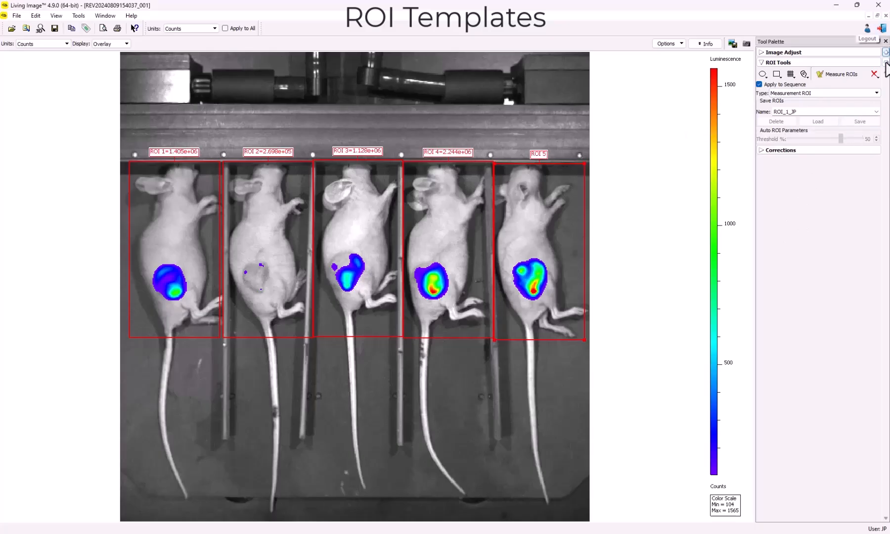
Step: Return from the single image to the sequence overview and shift the first mouse's ROI slightly in image 15
click(886, 15)
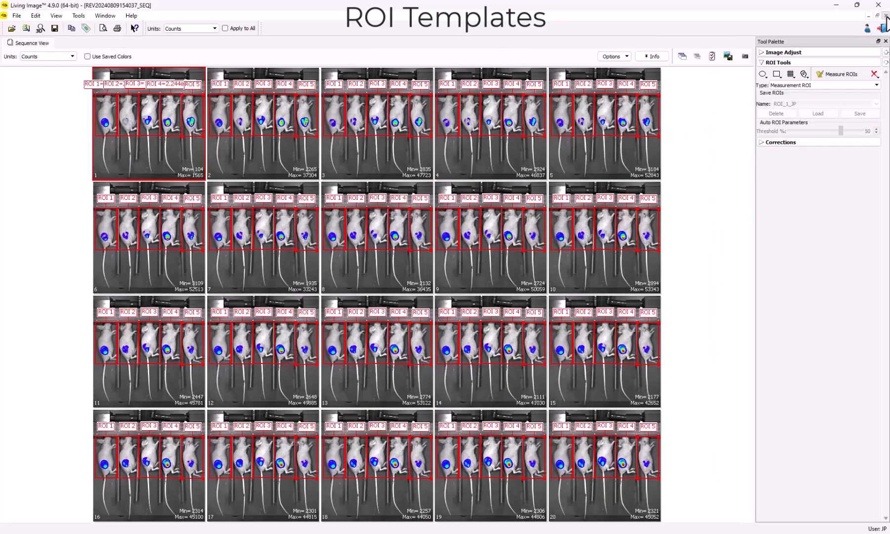
mouse_move(565, 363)
mouse_down()
mouse_move(537, 367)
mouse_move(546, 404)
mouse_move(574, 380)
mouse_move(562, 366)
mouse_up()
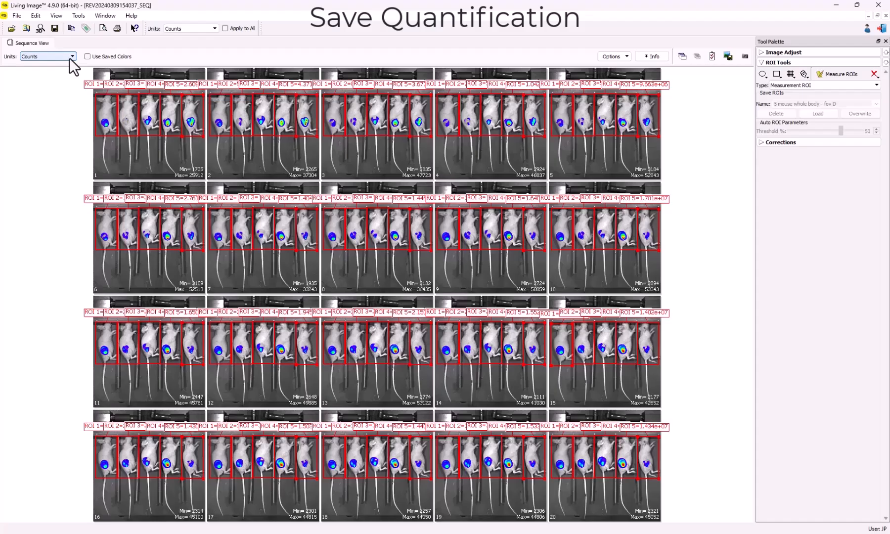
Step: Set the sequence units to Radiance (Photons) and measure the ROIs across all images
click(71, 58)
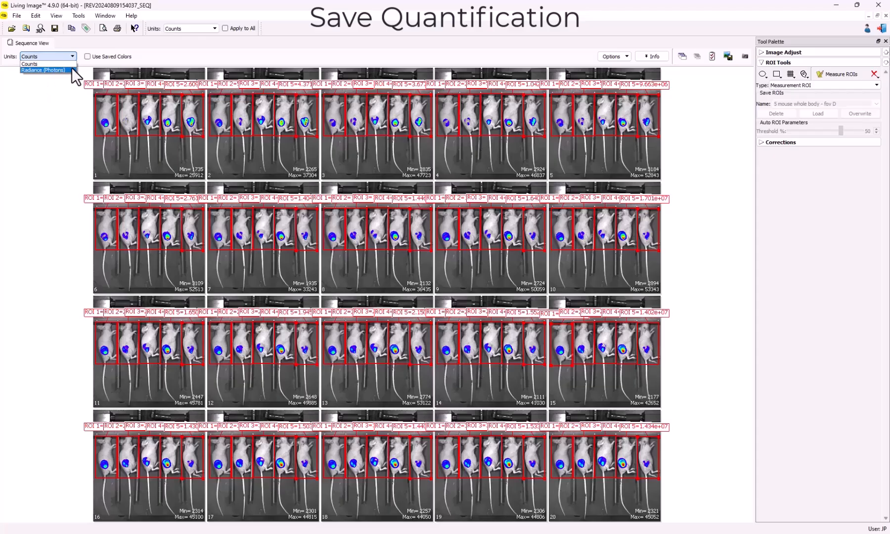
click(72, 69)
click(856, 74)
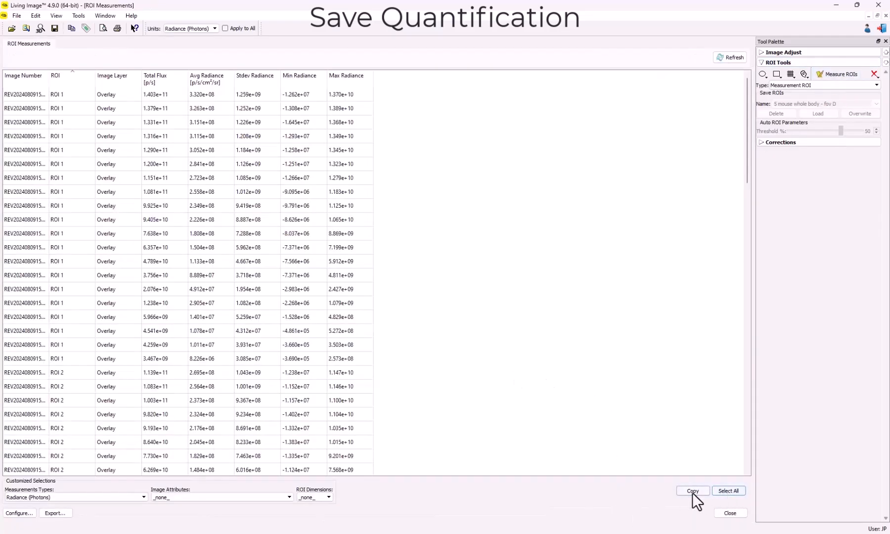
Step: Copy the entire ROI measurements table and begin exporting it to the Downloads folder with the file type set to Csv (*.csv)
click(724, 491)
click(703, 492)
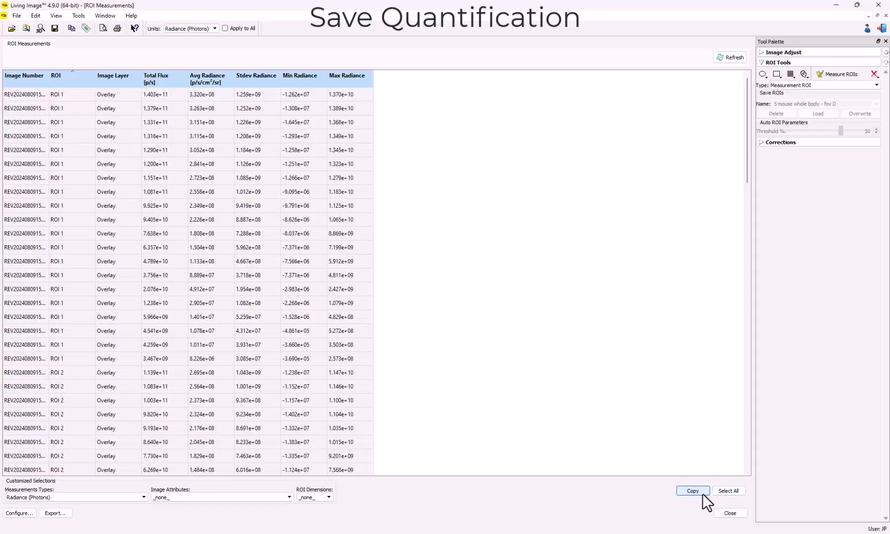
click(58, 515)
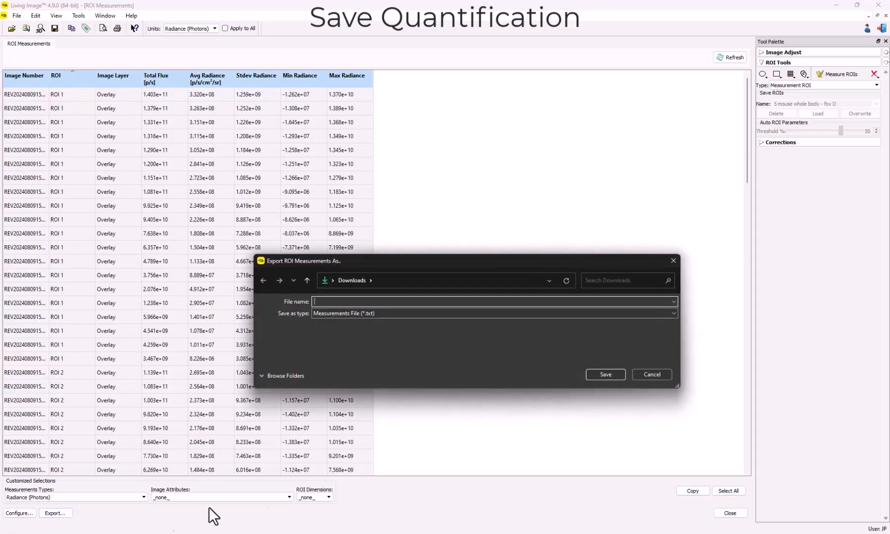
click(375, 315)
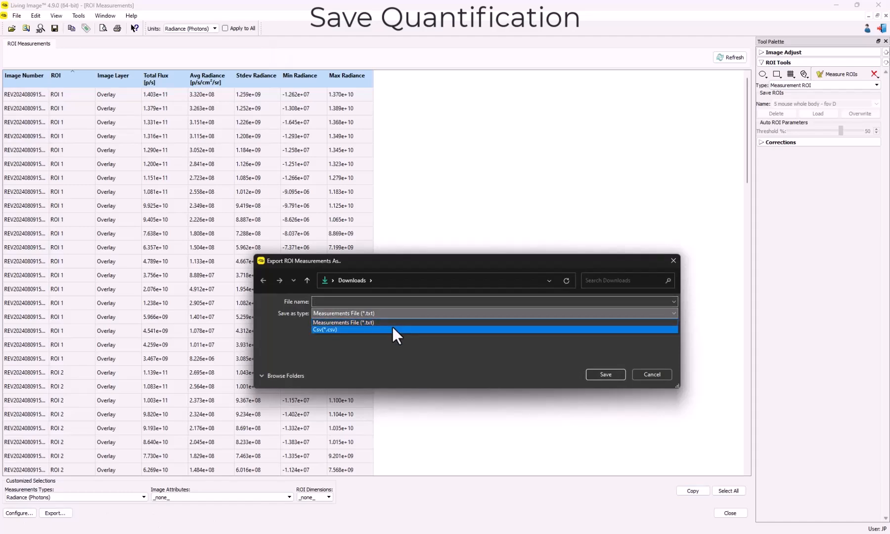
click(392, 327)
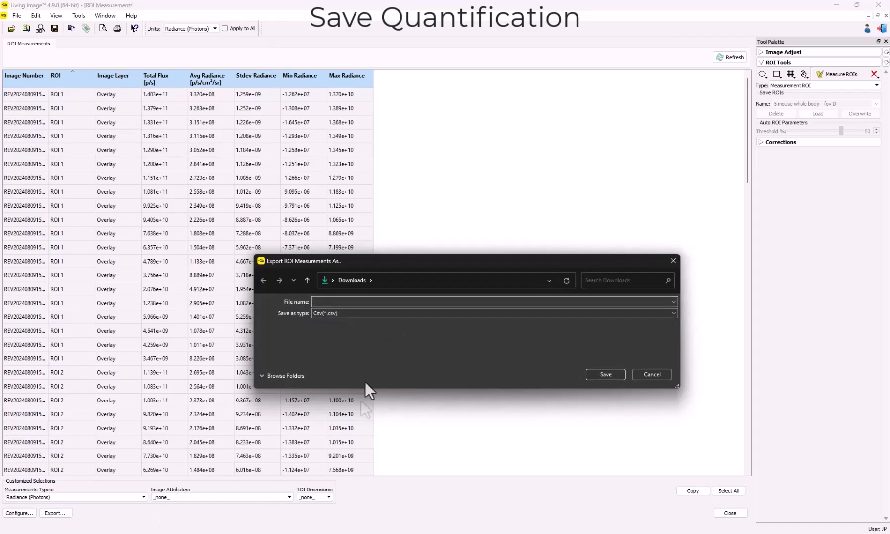